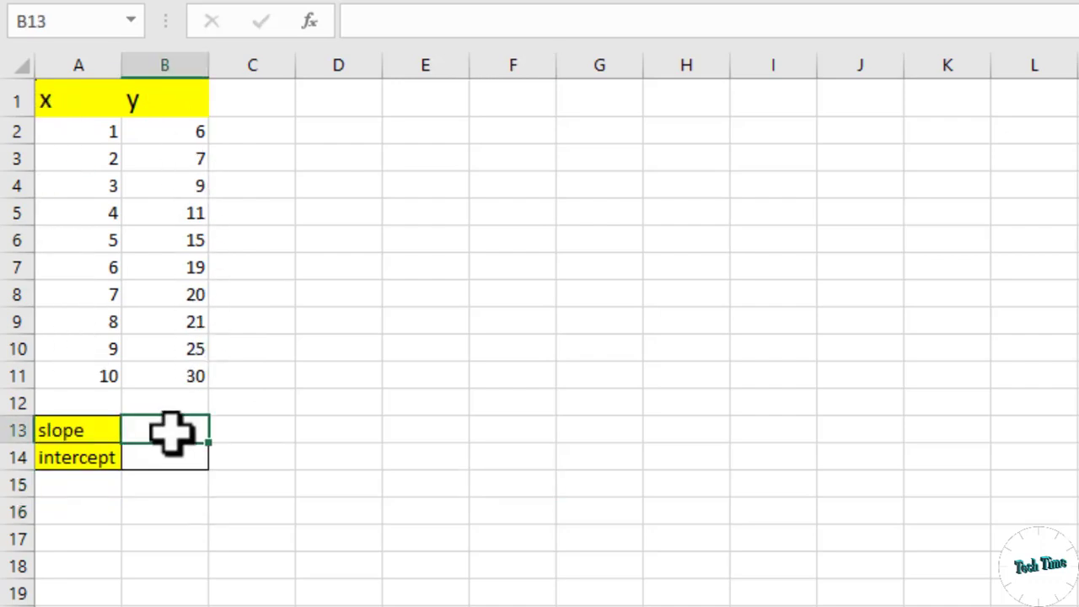
Select the empty bordered slope result cell B13 beside the slope label.
left_click(500, 474)
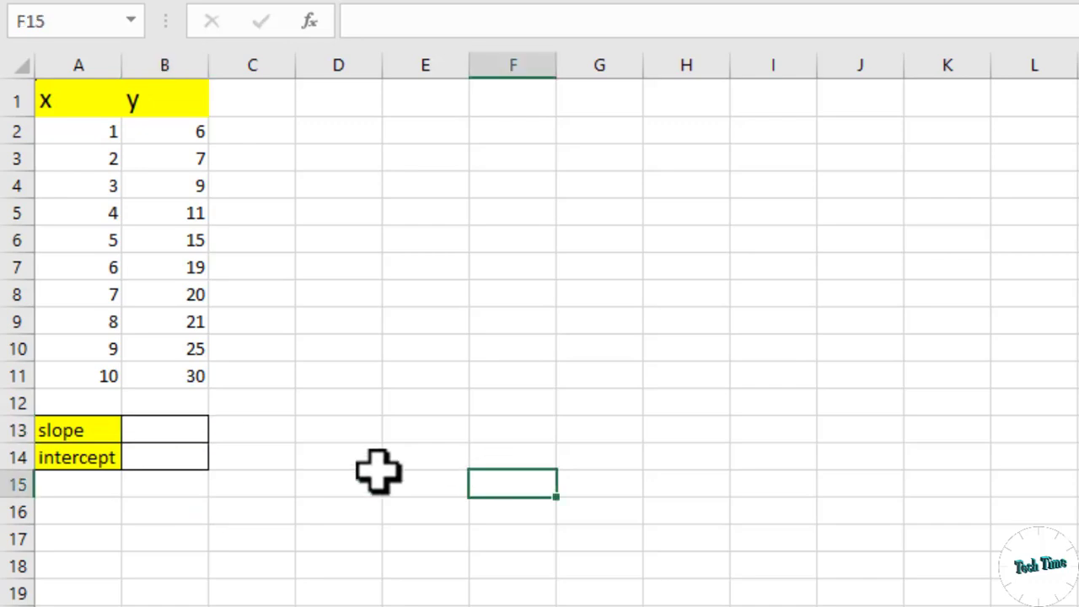
left_click(177, 432)
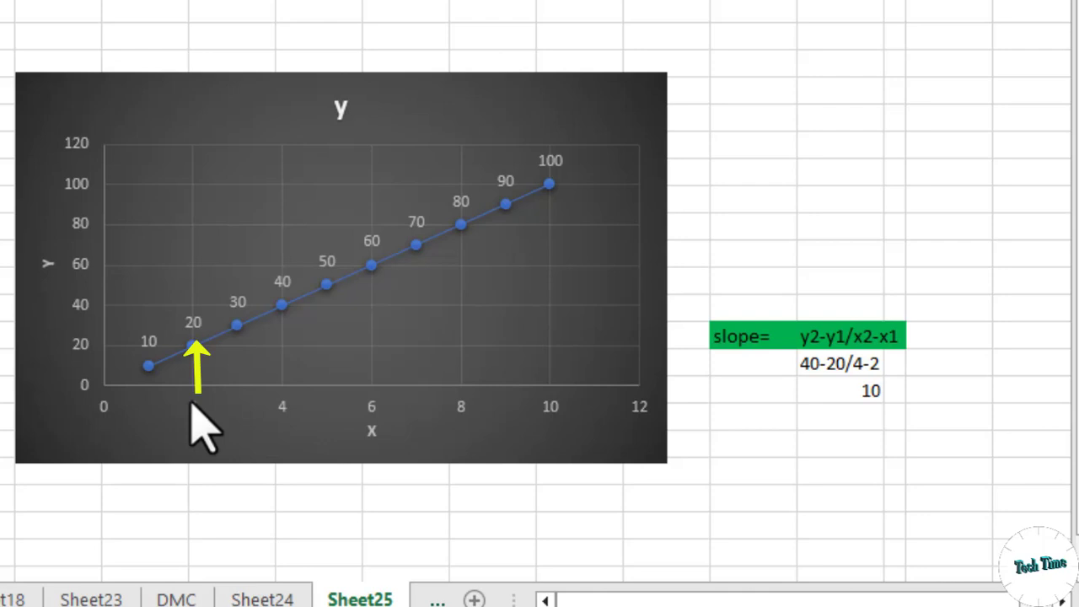
Switch to the example sheet and select its worked slope result of 10.
mouse_move(203, 327)
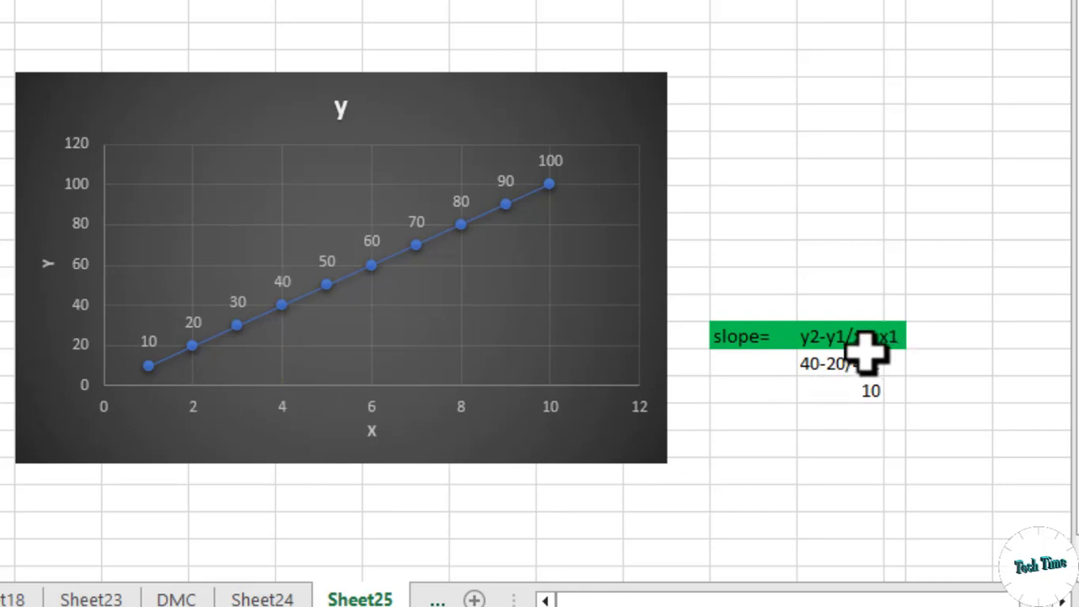
left_click(863, 392)
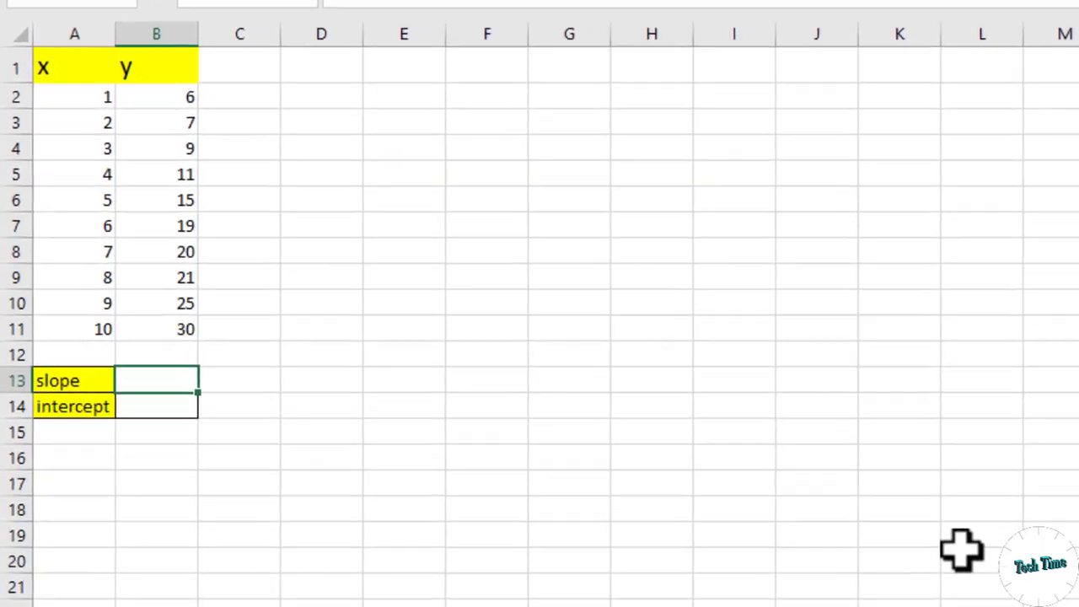
Enter =SLOPE(B2:B11,A2:A11) in B13, giving 2.624242.
type("=")
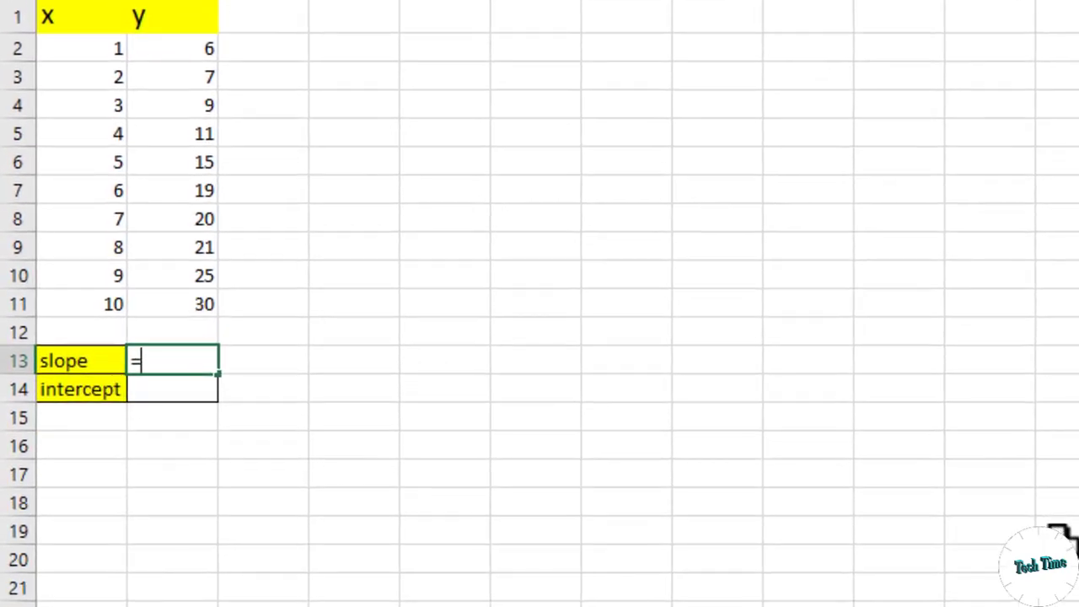
type("slop")
key("Tab")
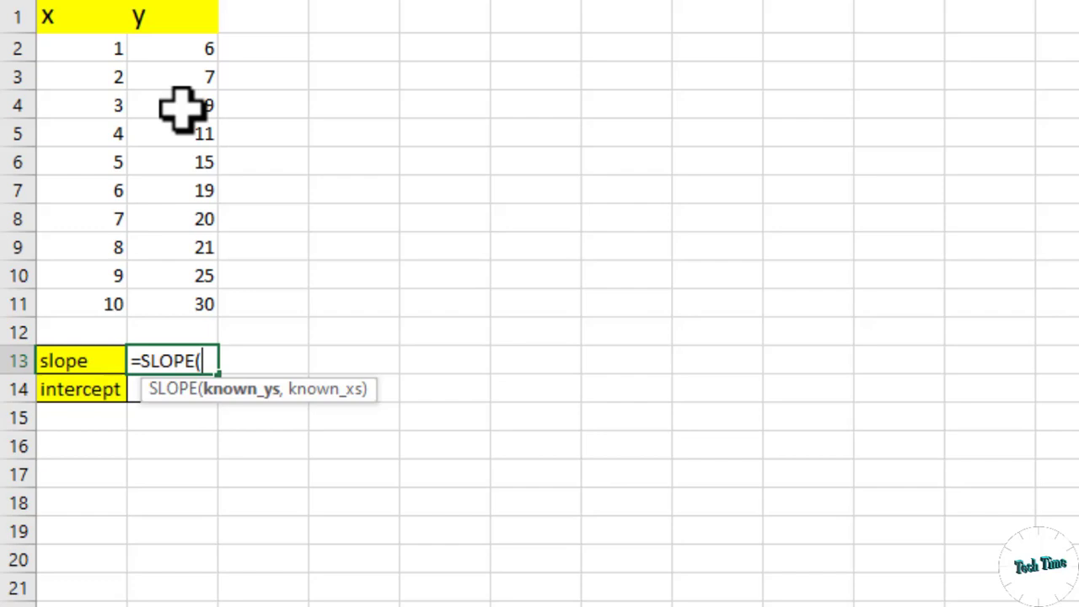
left_click_drag(188, 47, 193, 294)
type(",")
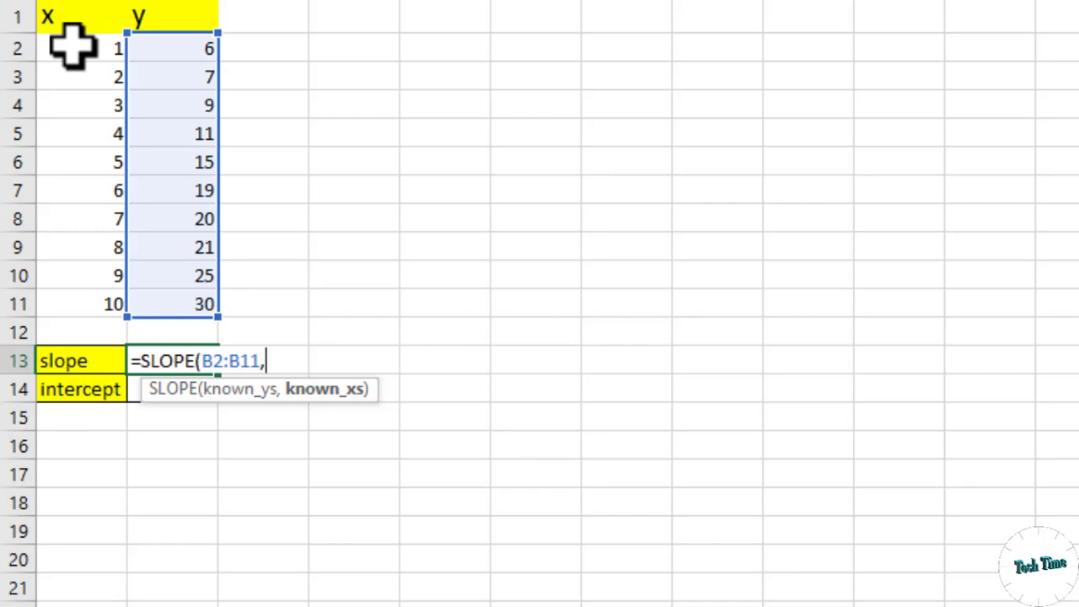
left_click_drag(73, 46, 78, 293)
type(")")
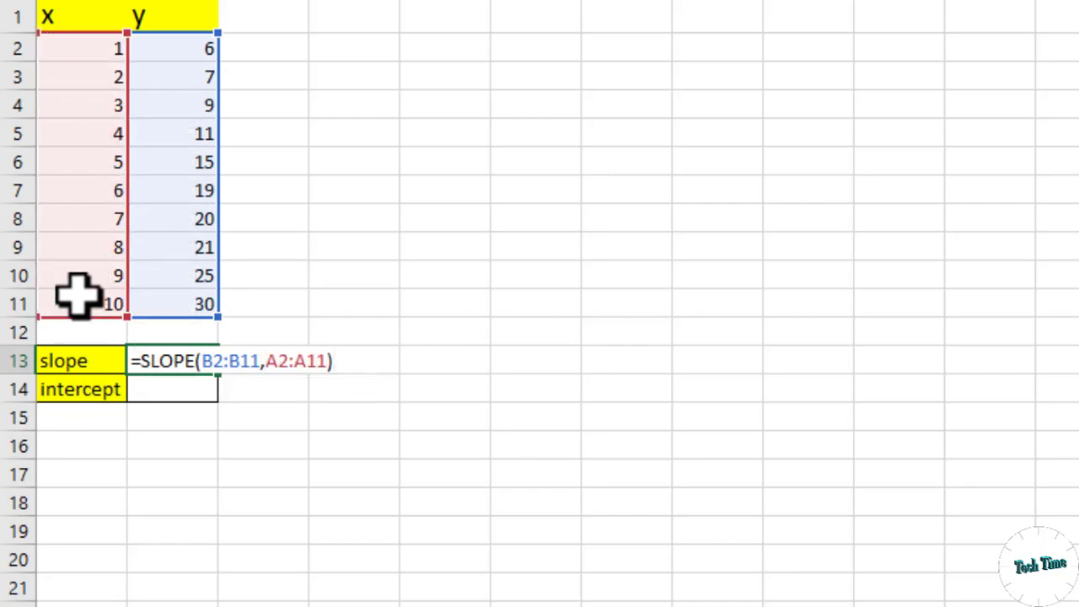
key("Return")
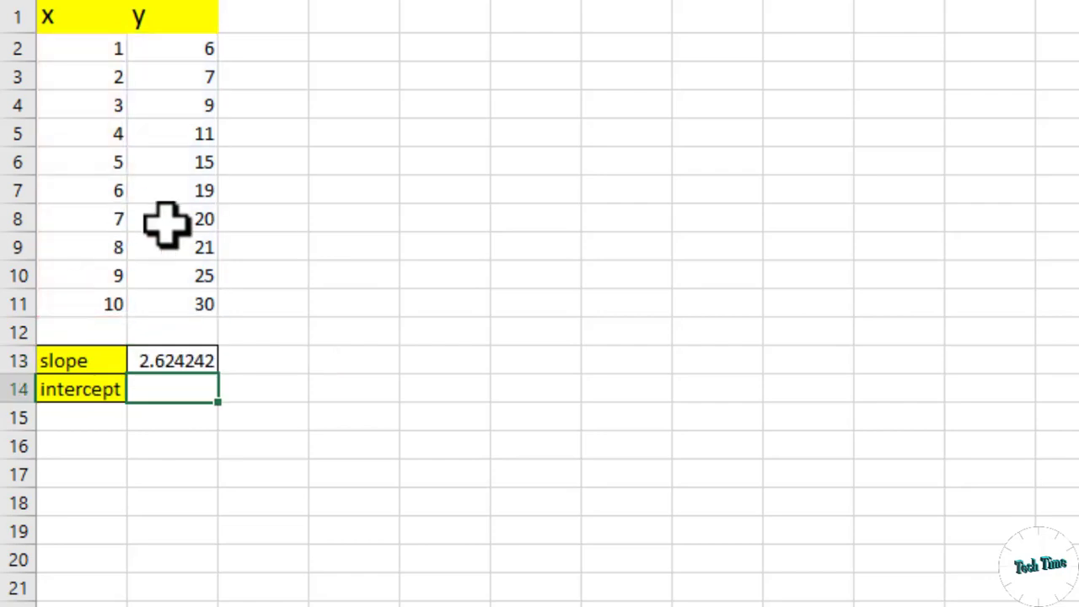
key("Up")
left_click(162, 394)
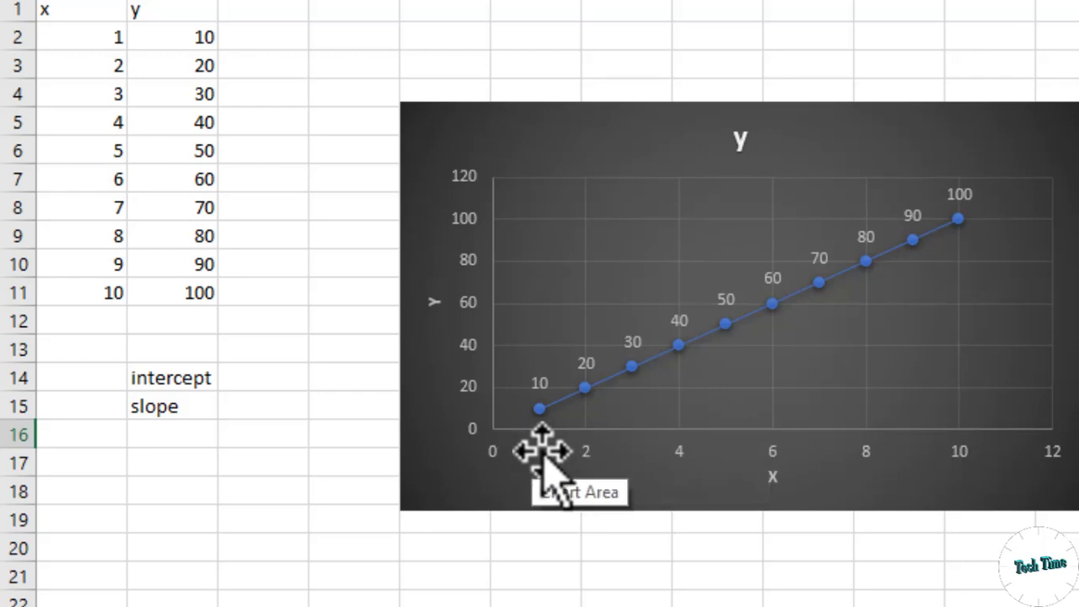
mouse_move(540, 411)
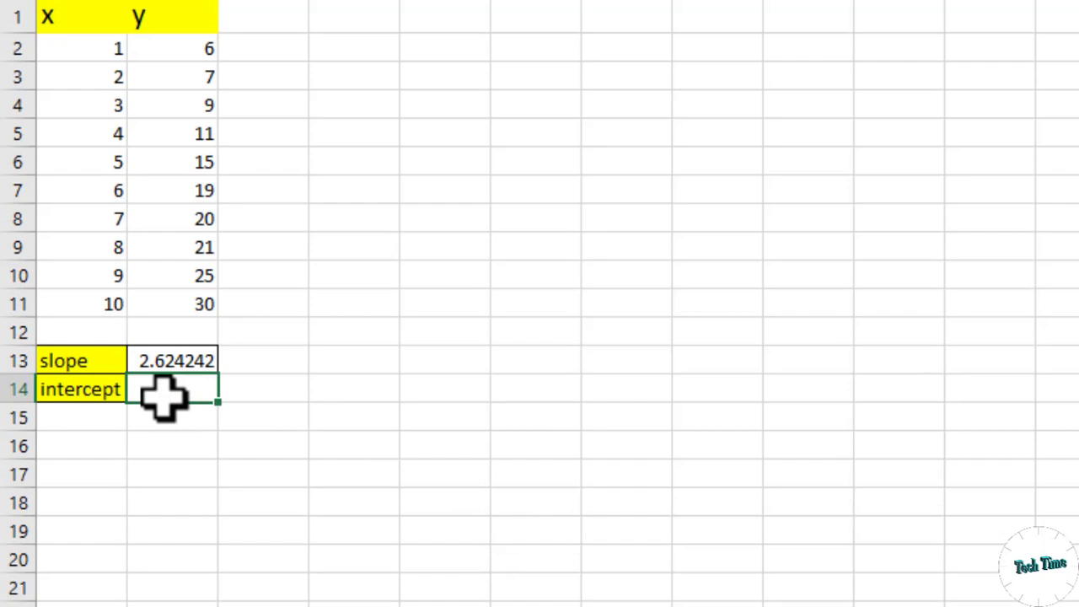
Enter =INTERCEPT(B2:B11,A2:A11) in B14, giving 1.866667.
type("=inter")
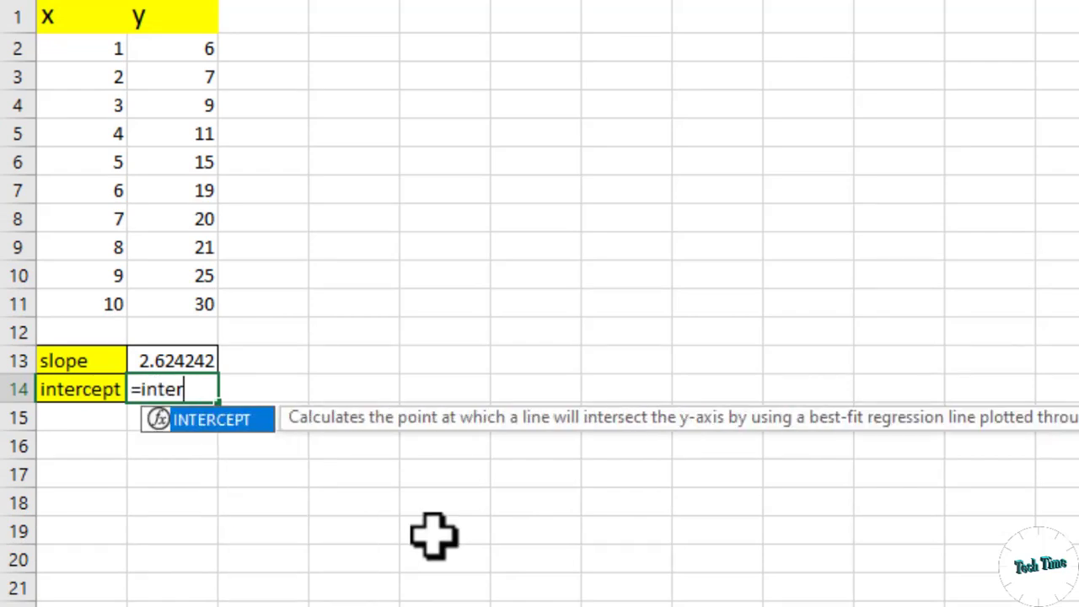
key("Tab")
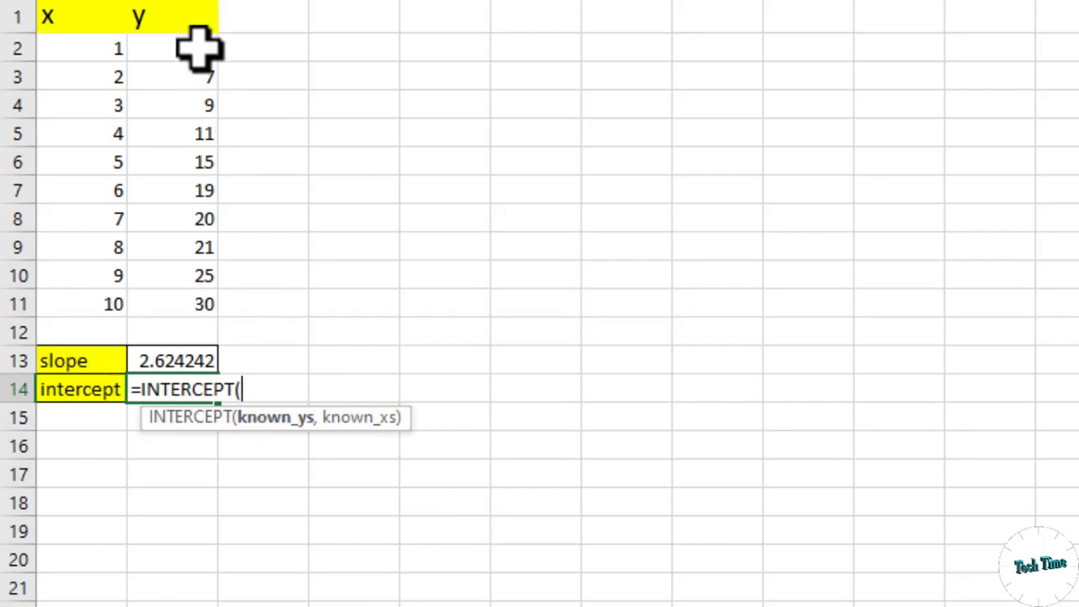
left_click_drag(199, 49, 181, 289)
type(",")
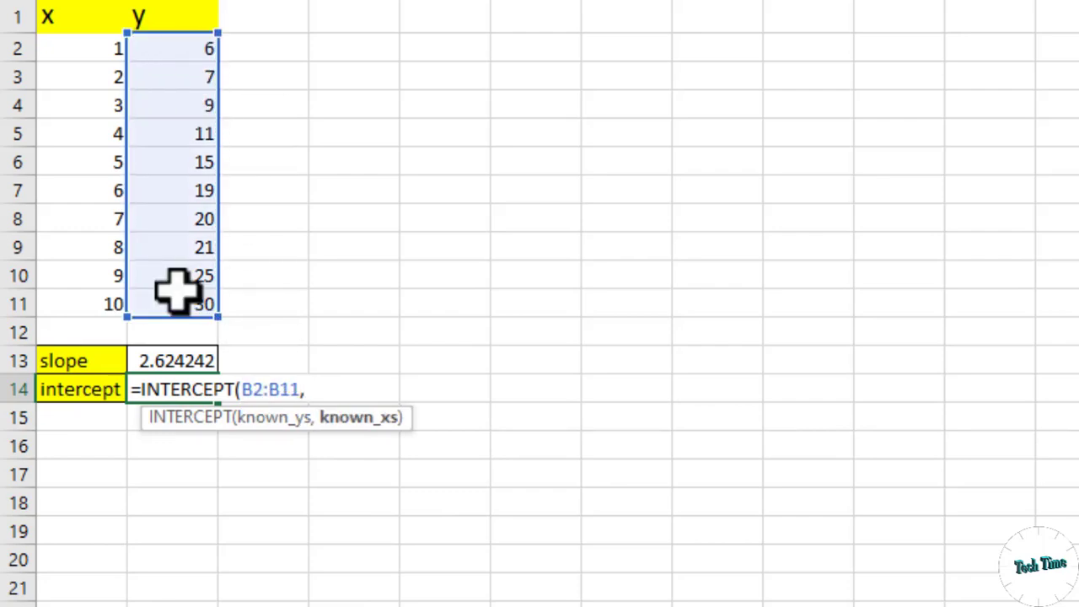
left_click_drag(84, 48, 74, 314)
type(")")
key("Return")
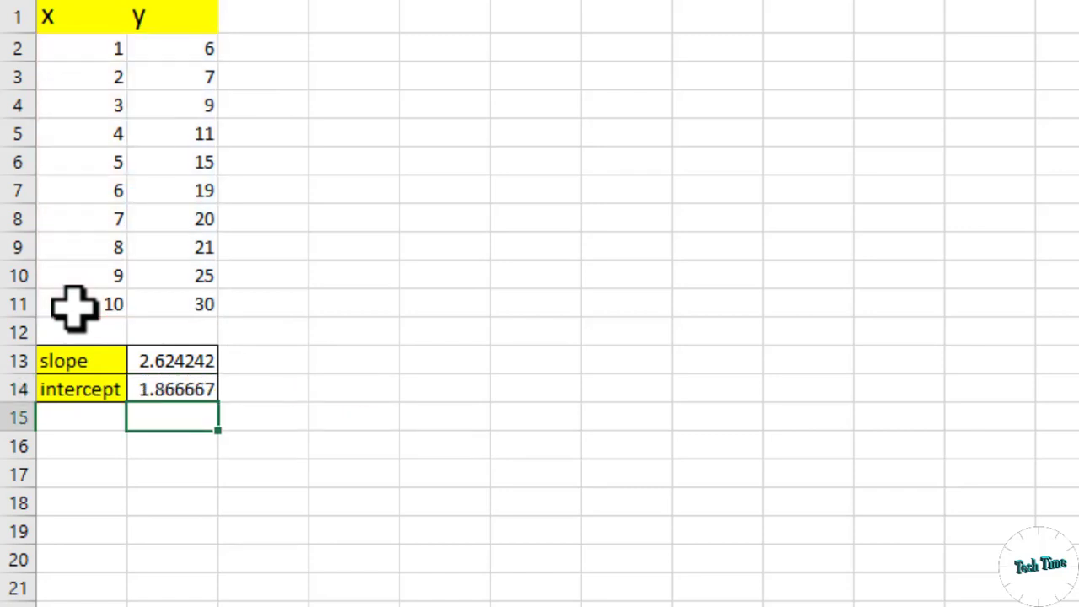
left_click(312, 469)
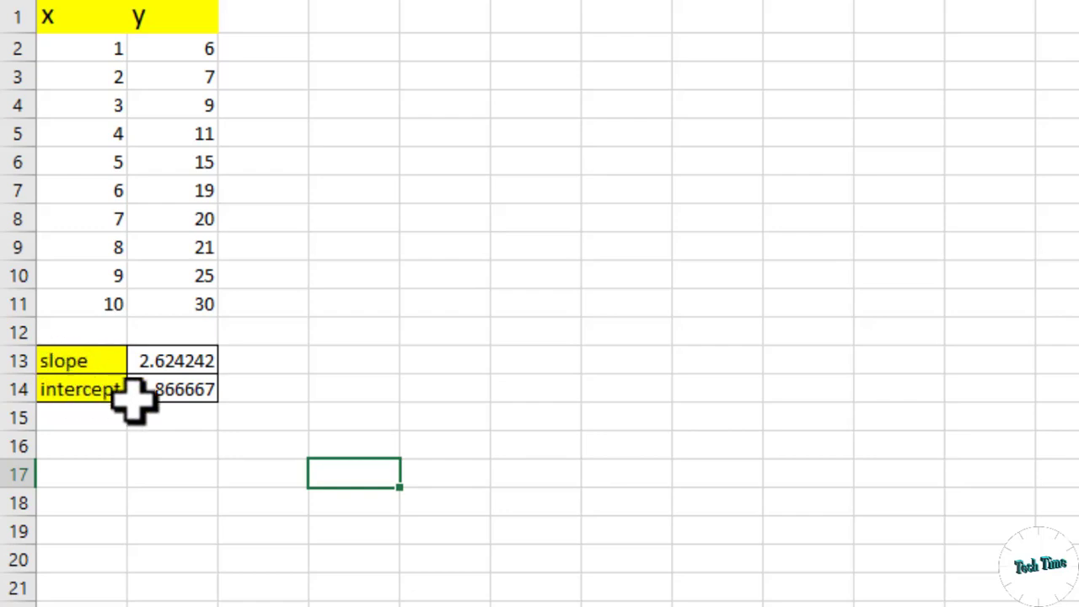
Type y=mx+b in E6 and the fitted line y=2.62x+1.86 in E7.
left_click(444, 160)
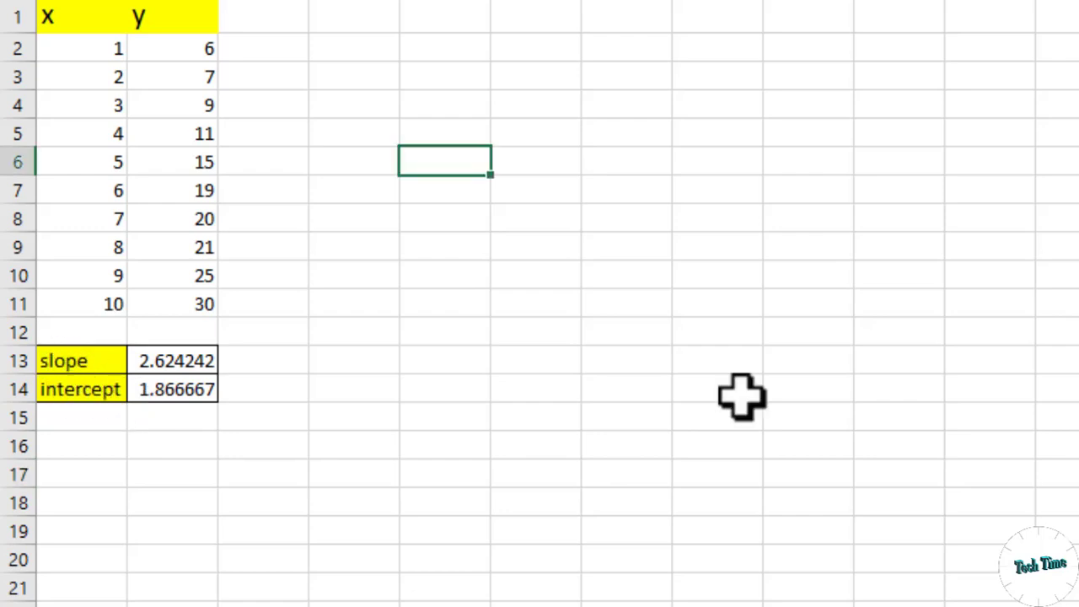
type("y=mx+b")
left_click(428, 194)
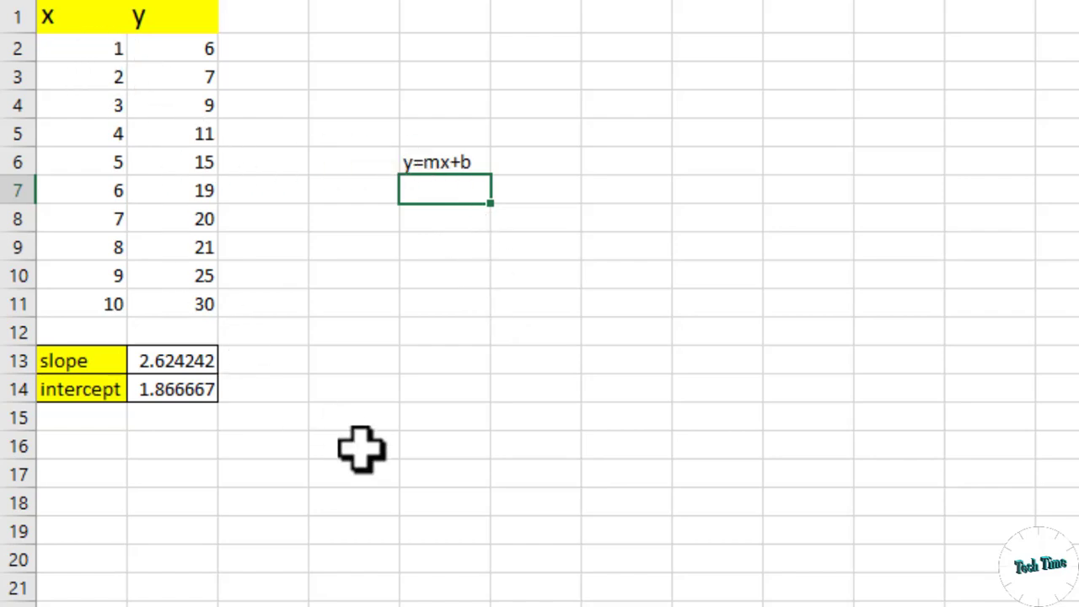
type("y=")
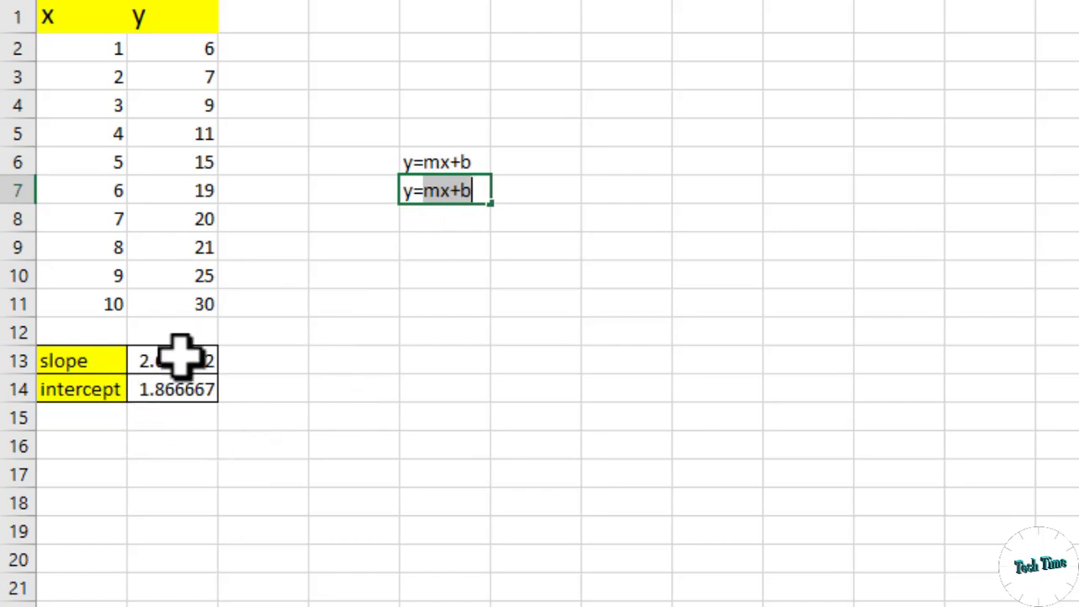
type("2.62")
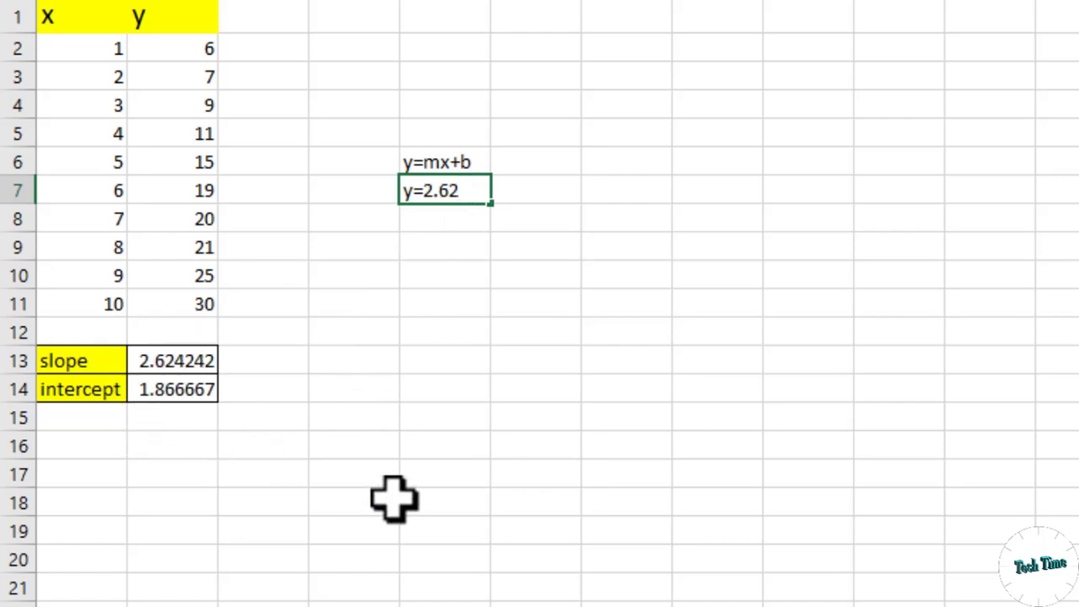
type("x+")
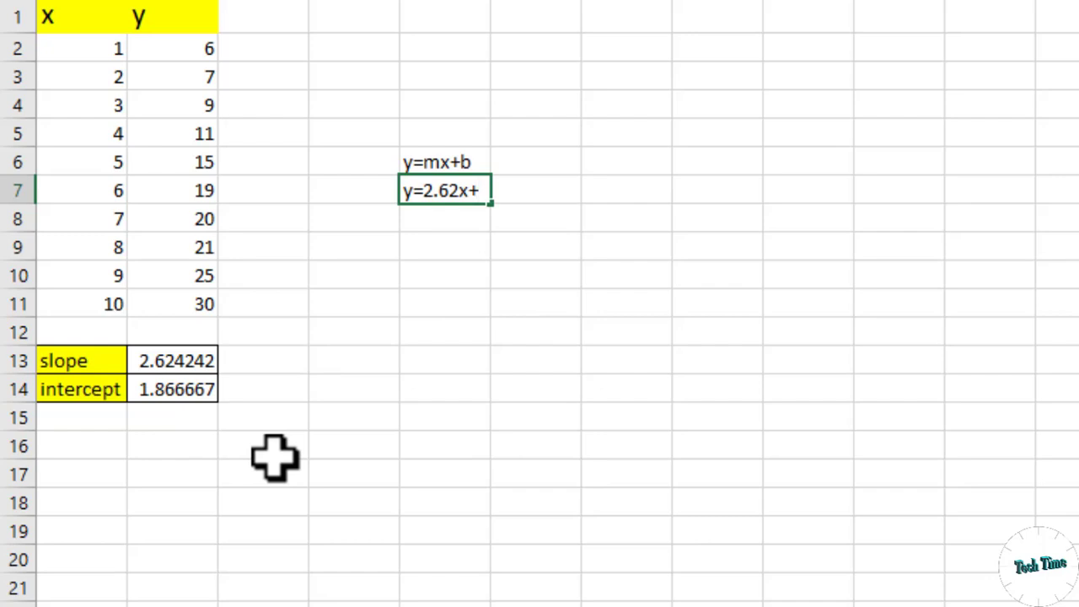
type("1.86")
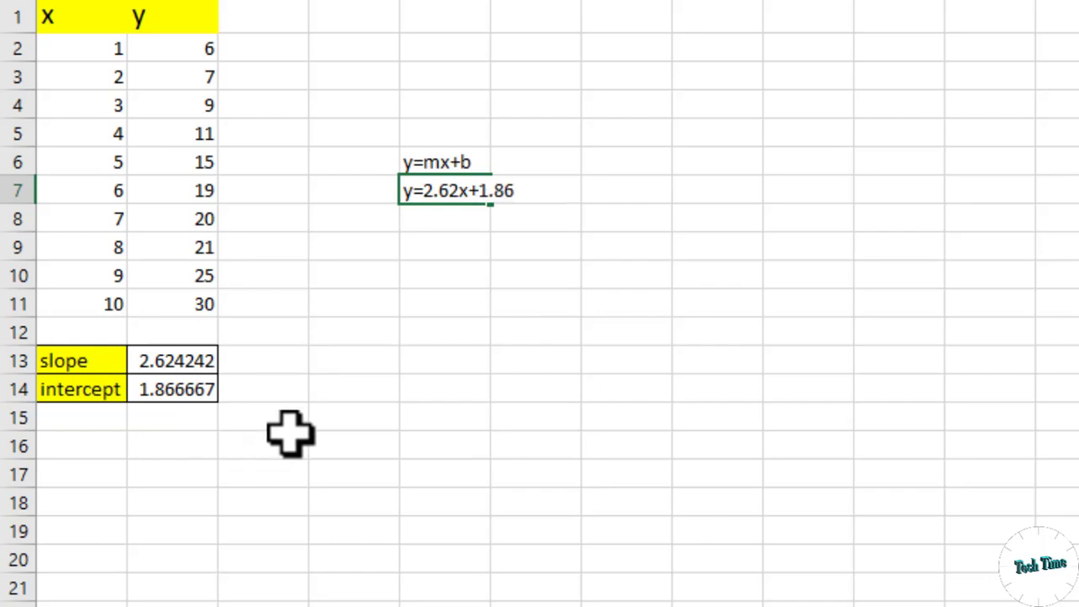
left_click_drag(703, 116, 704, 133)
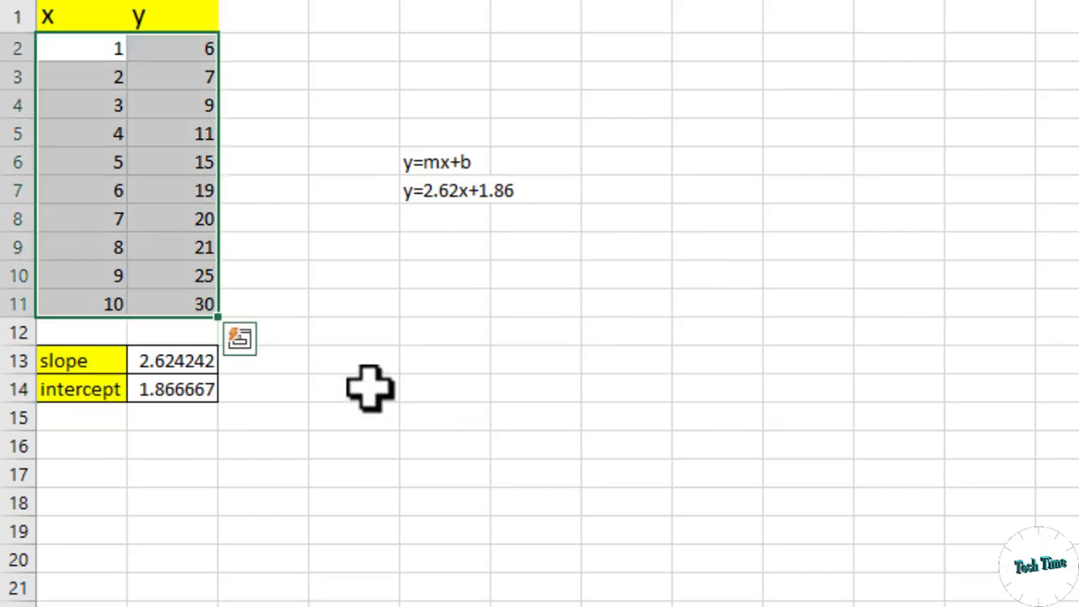
Insert a Scatter with Smooth Lines and Markers chart from A1:B11.
left_click(369, 385)
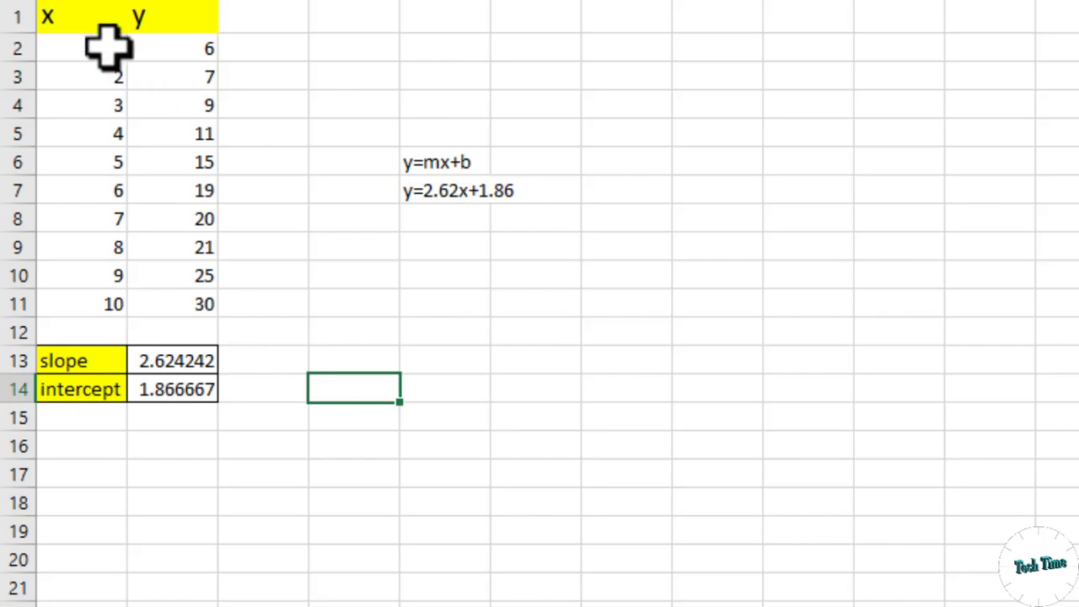
left_click_drag(50, 19, 152, 297)
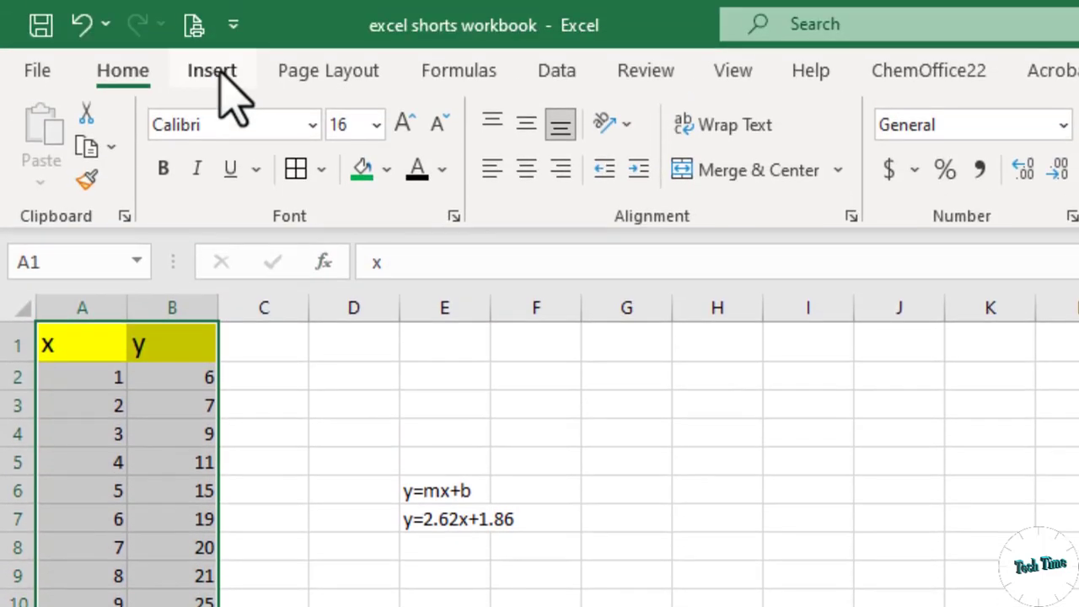
left_click(217, 75)
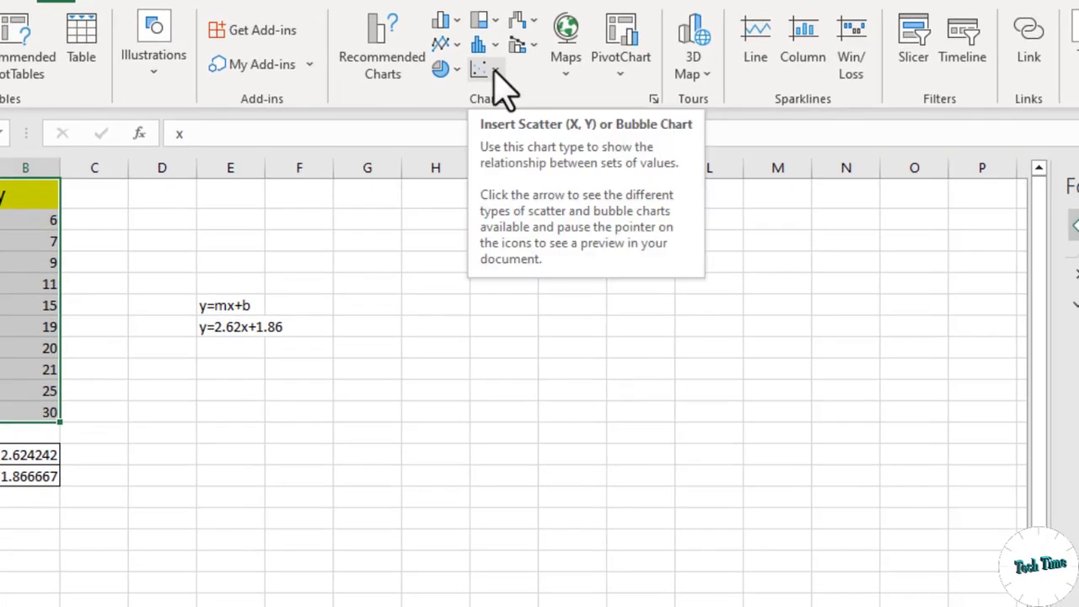
left_click(497, 72)
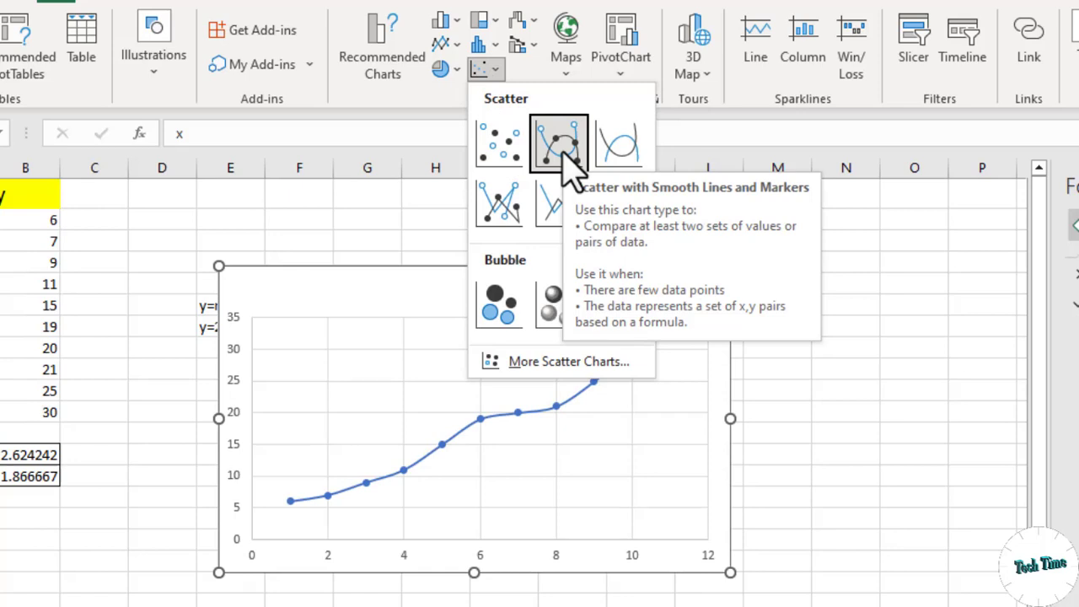
left_click(562, 154)
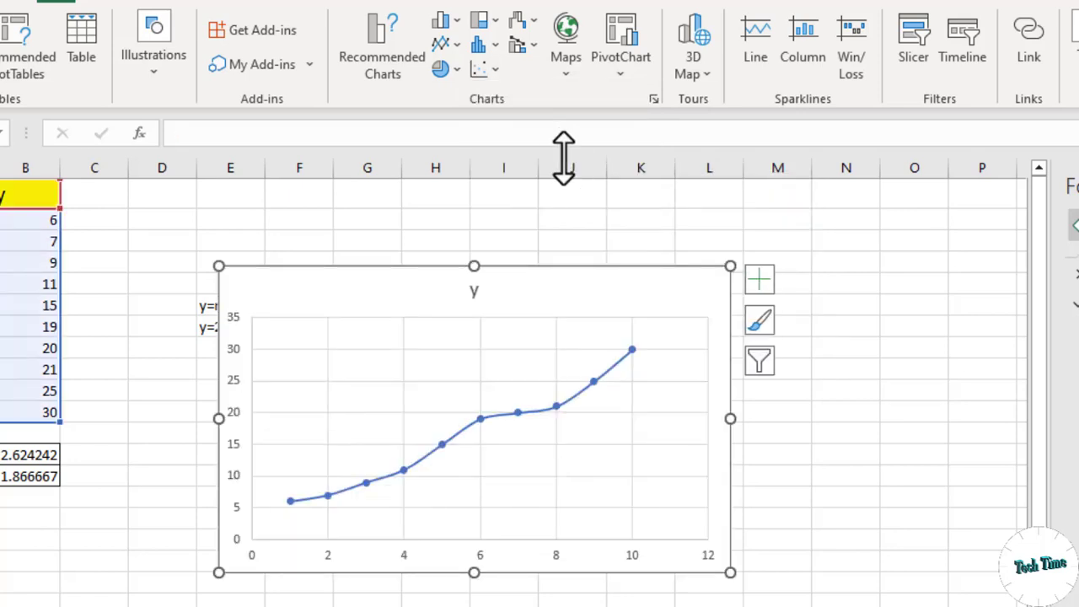
Add a Linear trendline to the y-vs-x scatter chart via Add Chart Element.
left_click(675, 331)
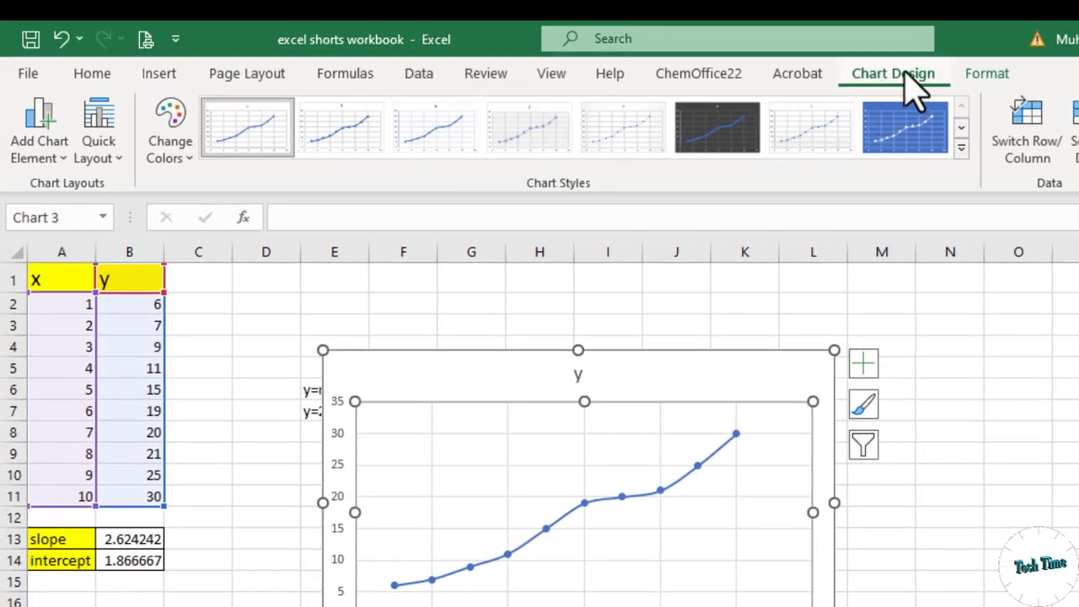
left_click(55, 159)
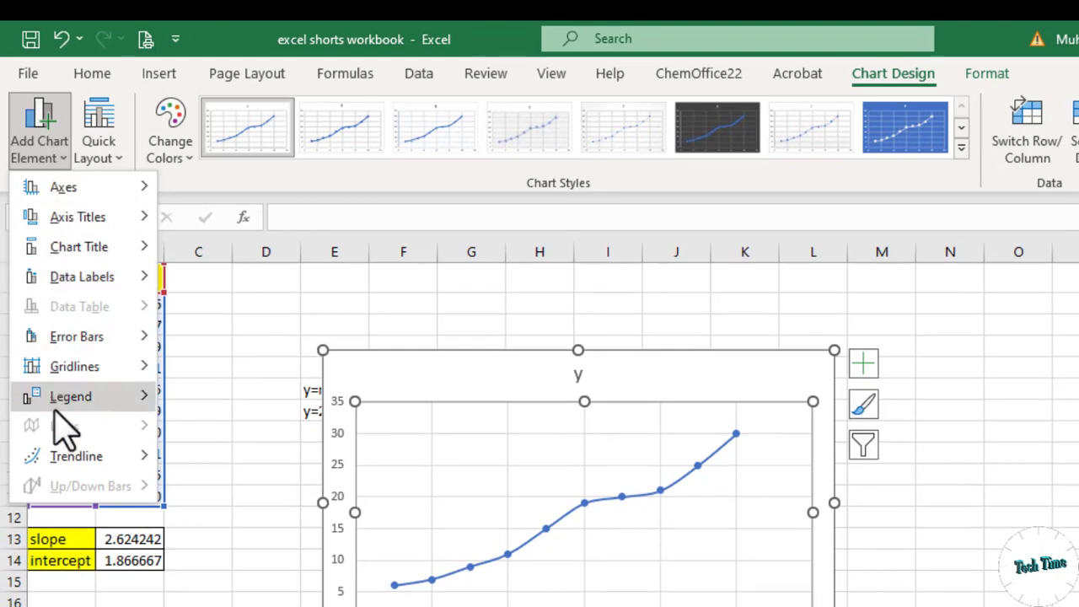
mouse_move(141, 462)
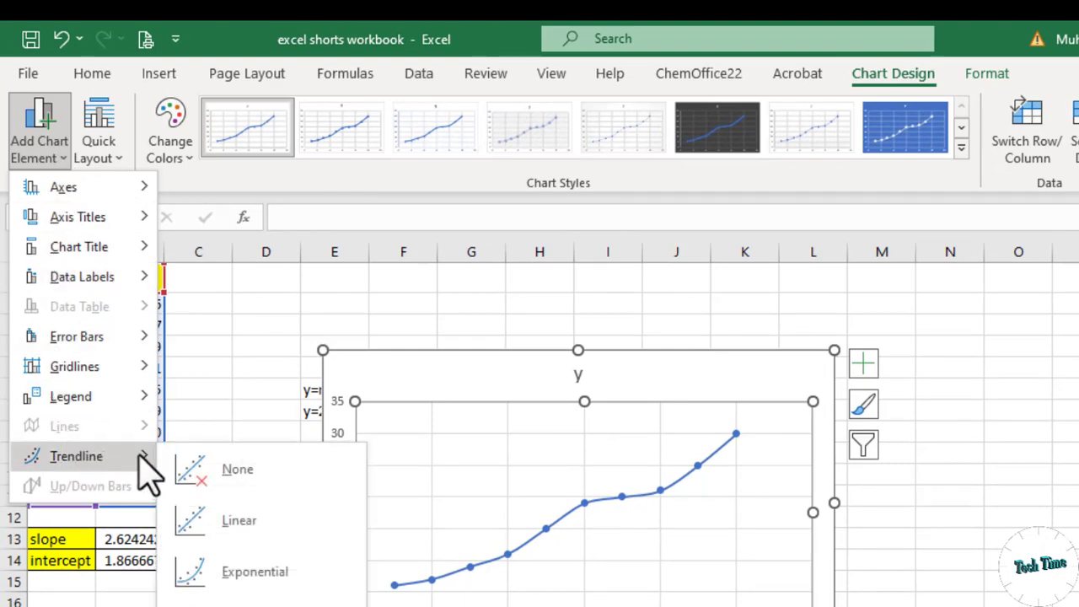
left_click(227, 517)
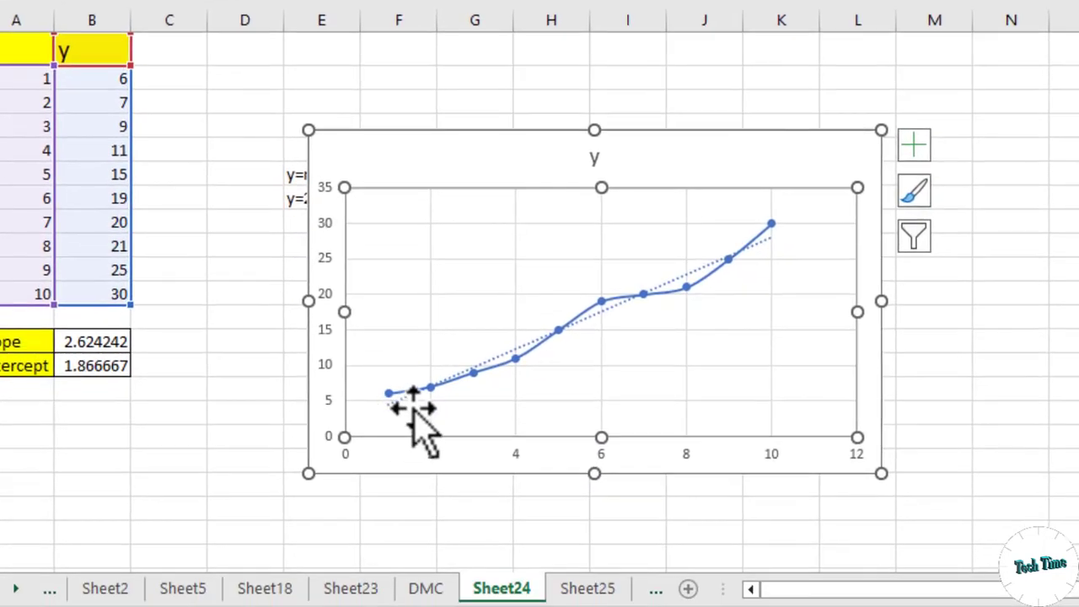
left_click(503, 369)
left_click(1060, 244)
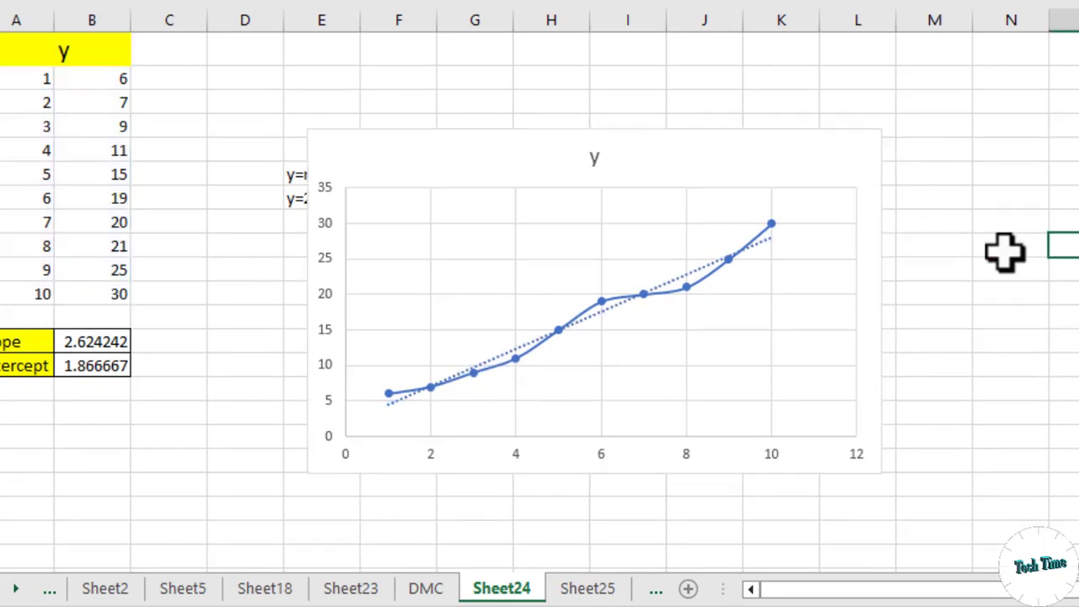
left_click(669, 233)
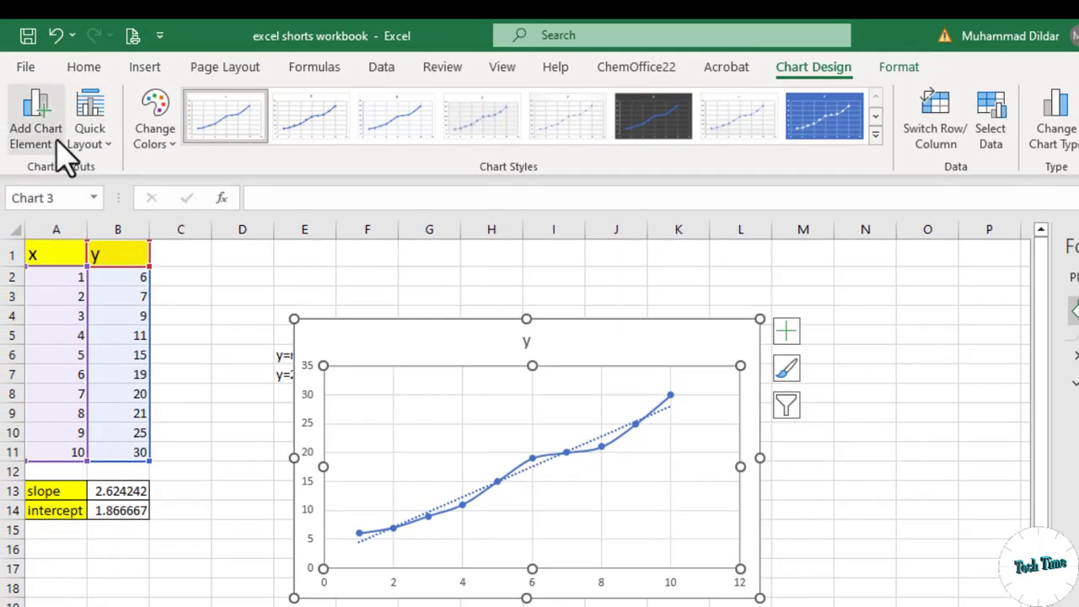
Turn on Display Equation on chart so y = 2.6242x + 1.8667 appears.
left_click(56, 142)
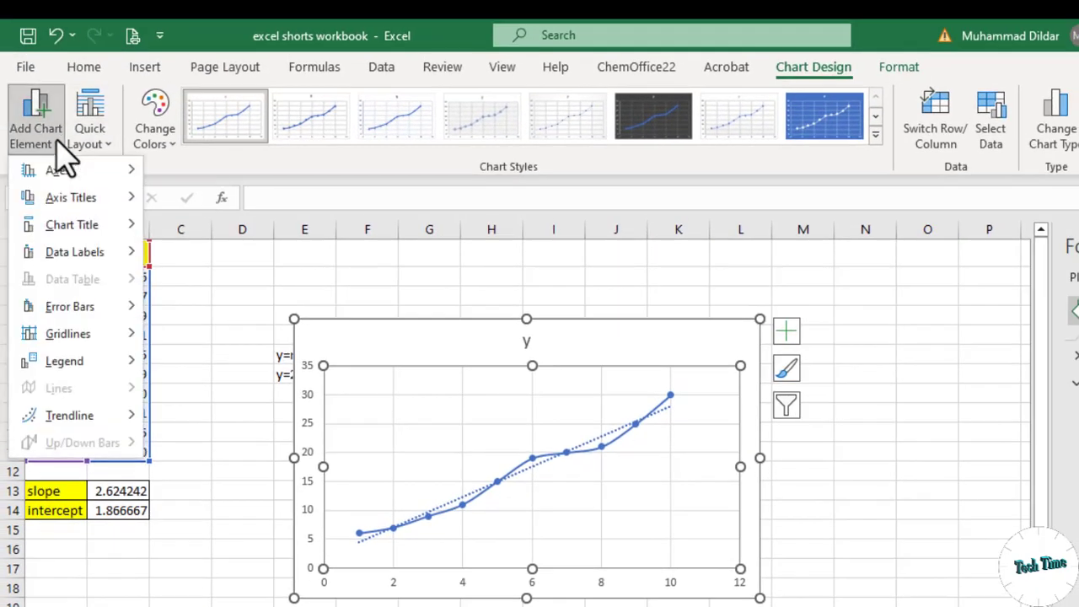
mouse_move(122, 426)
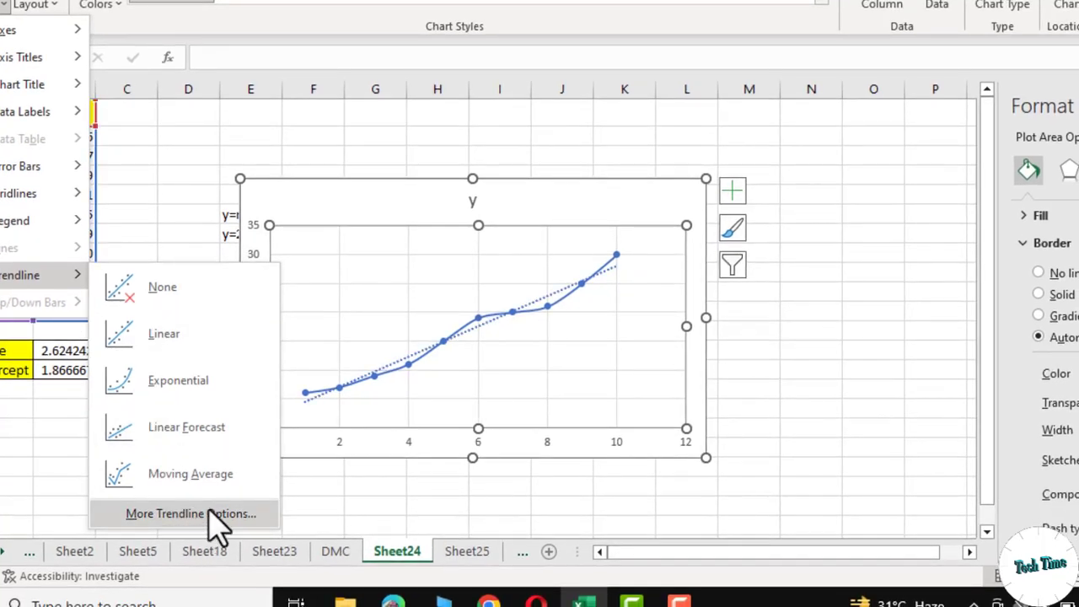
left_click(213, 514)
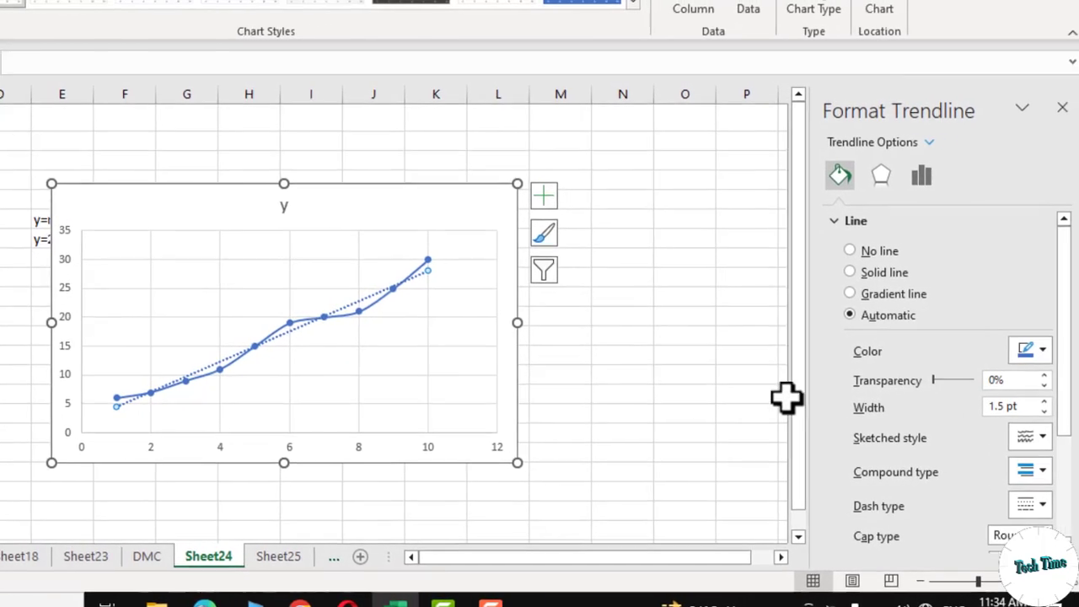
left_click(917, 177)
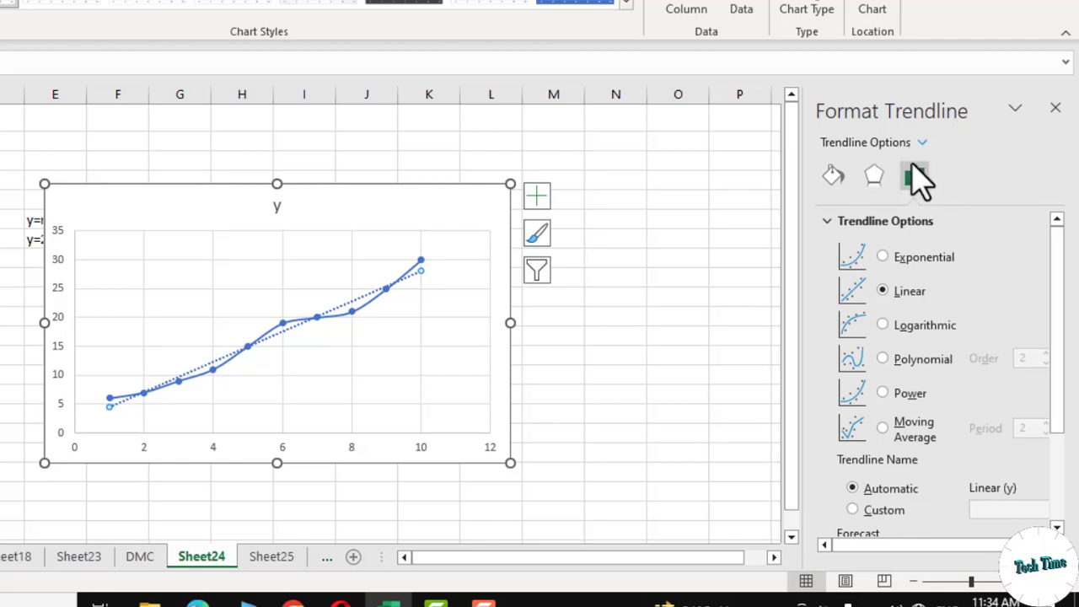
left_click_drag(1063, 295, 1053, 414)
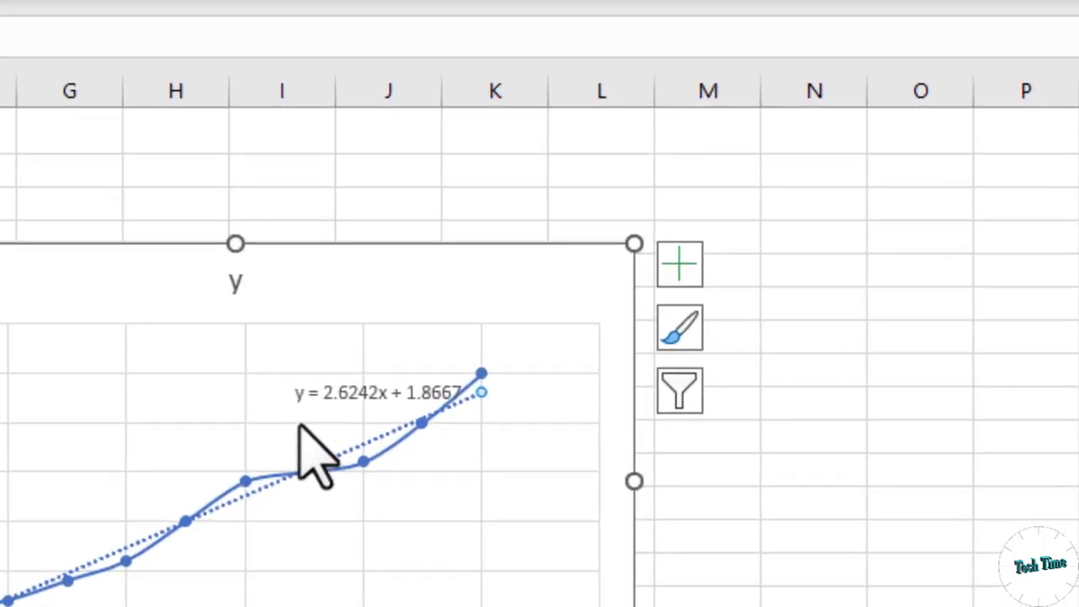
left_click(335, 275)
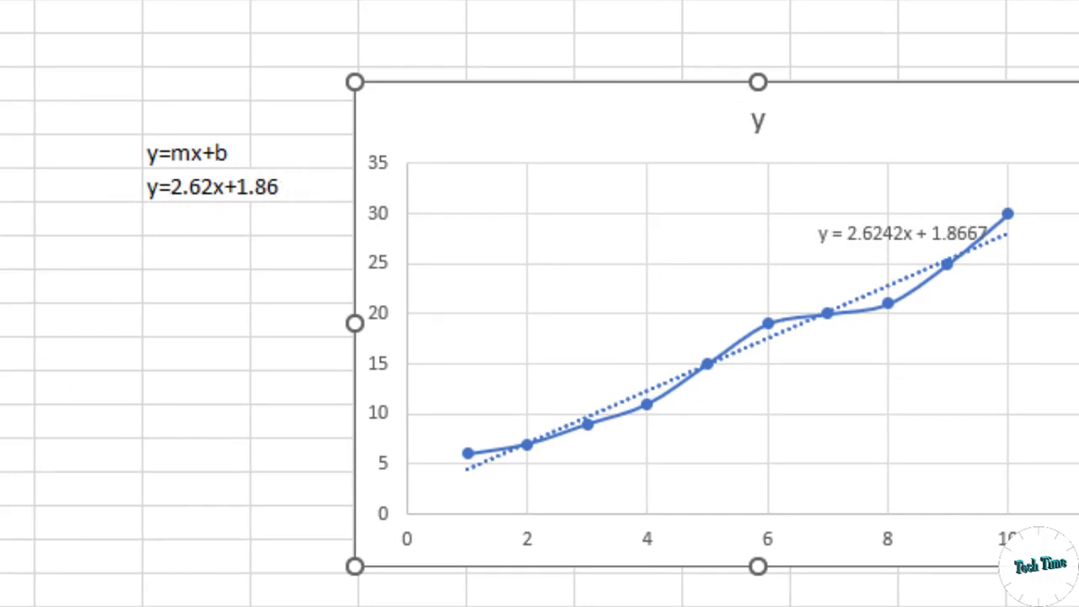
left_click(858, 221)
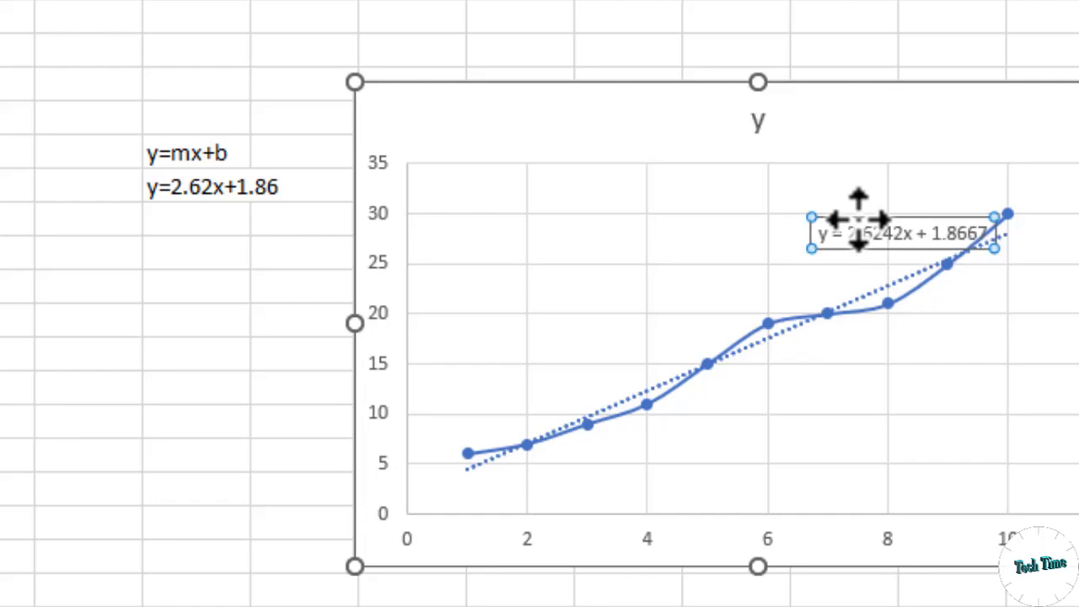
Turn on Display R-squared value and move the 0.976 label above the equation.
mouse_move(0, 258)
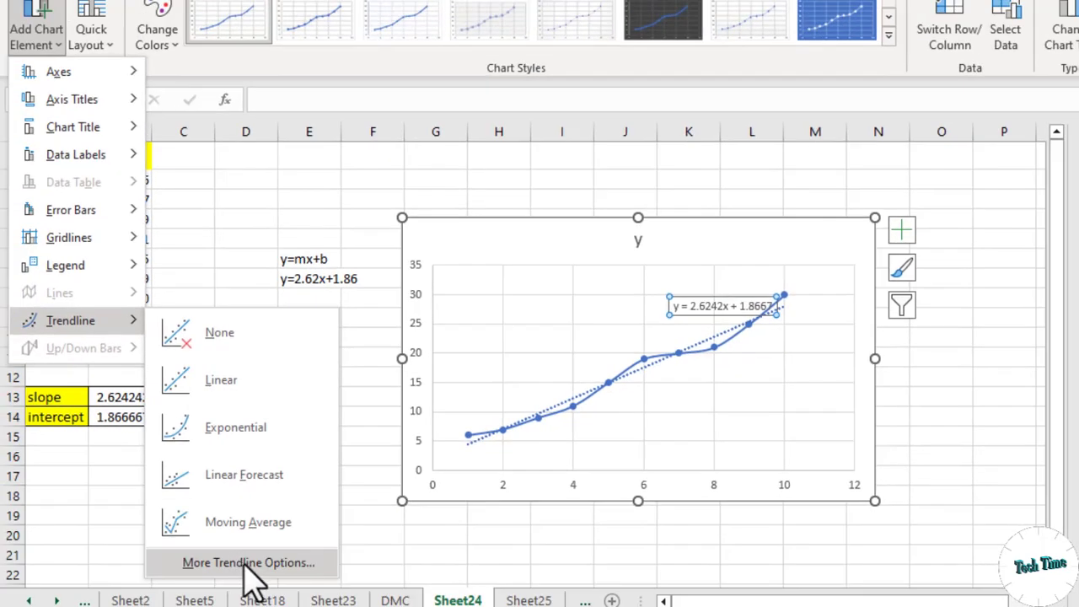
left_click(246, 563)
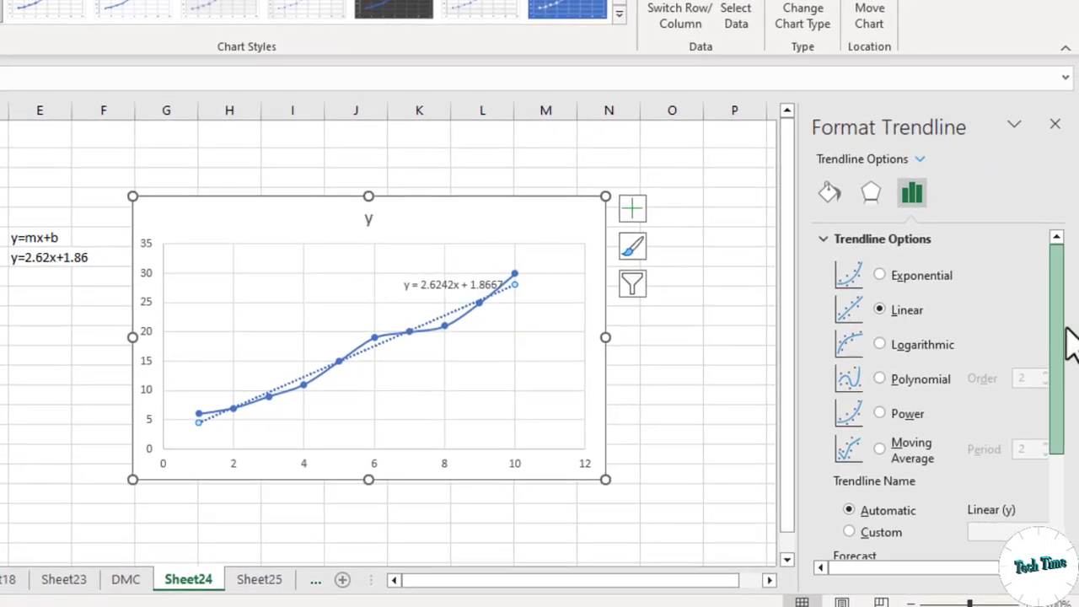
left_click_drag(1070, 342, 1067, 446)
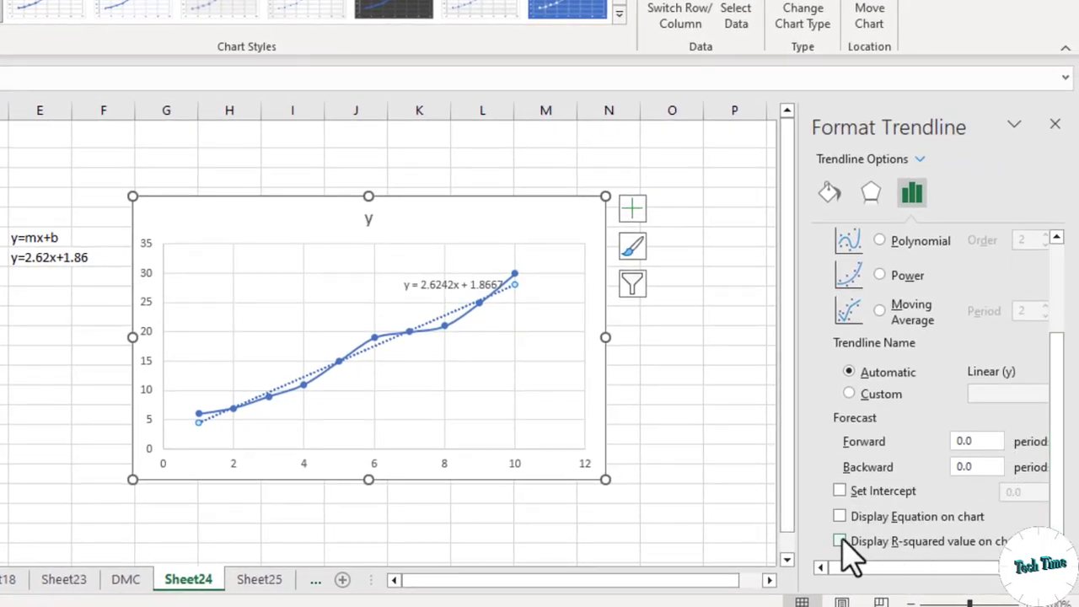
left_click(481, 287)
left_click_drag(480, 285, 464, 226)
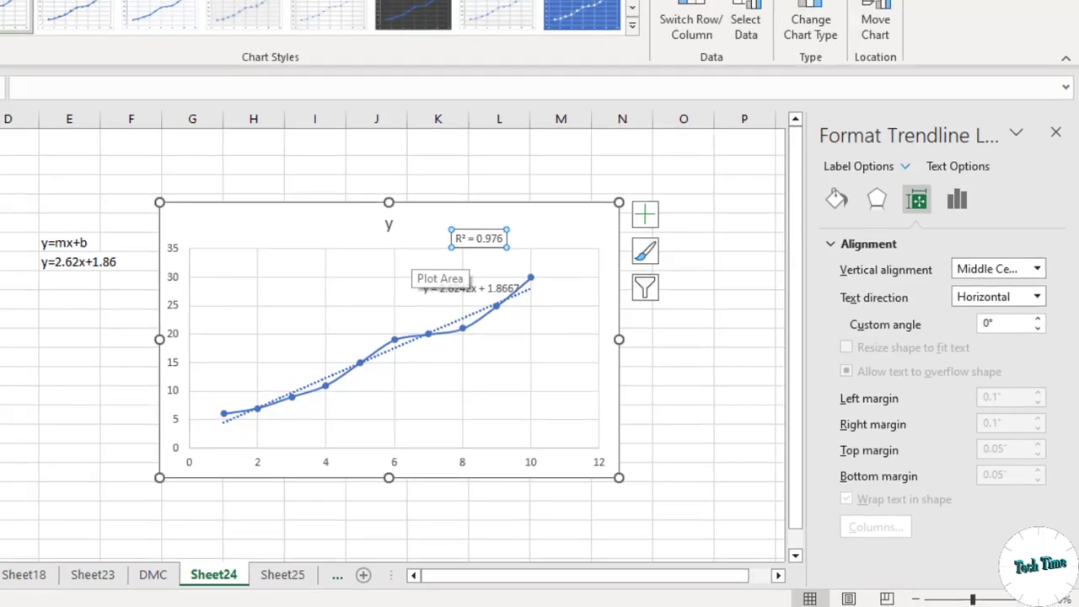
left_click(497, 292)
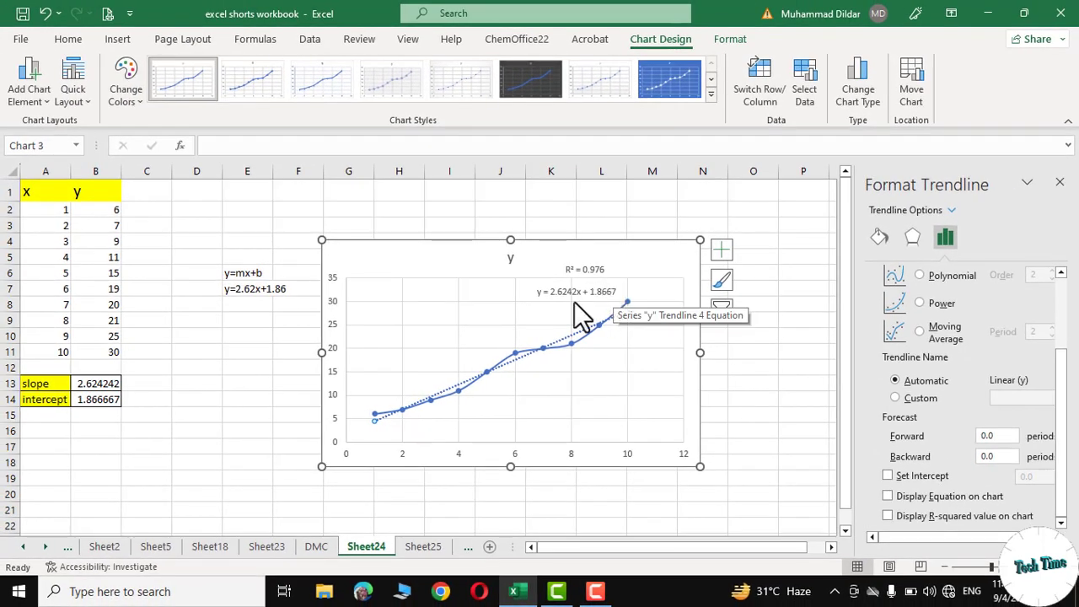